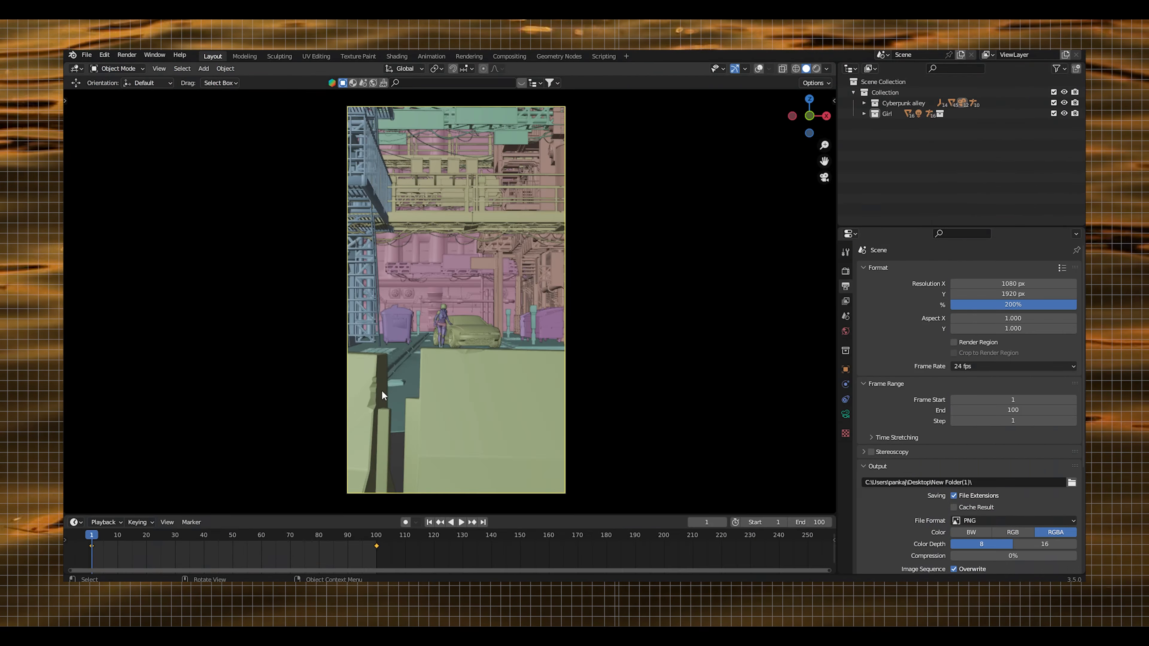
key("space")
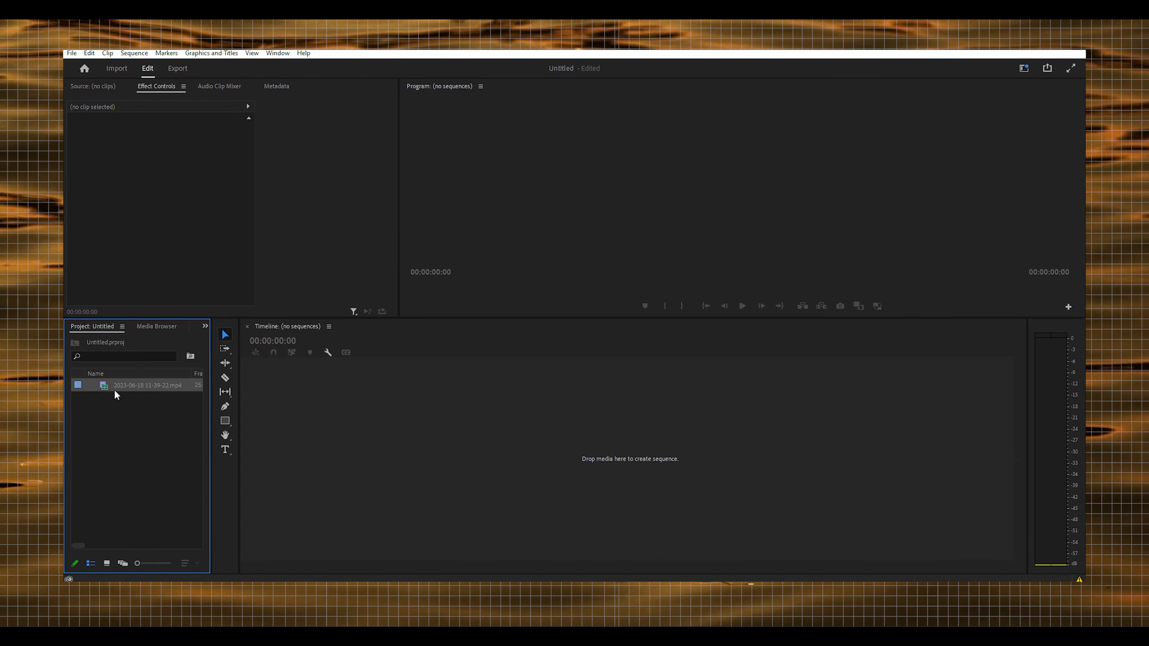
left_click_drag(117, 395, 372, 410)
left_click_drag(109, 392, 615, 442)
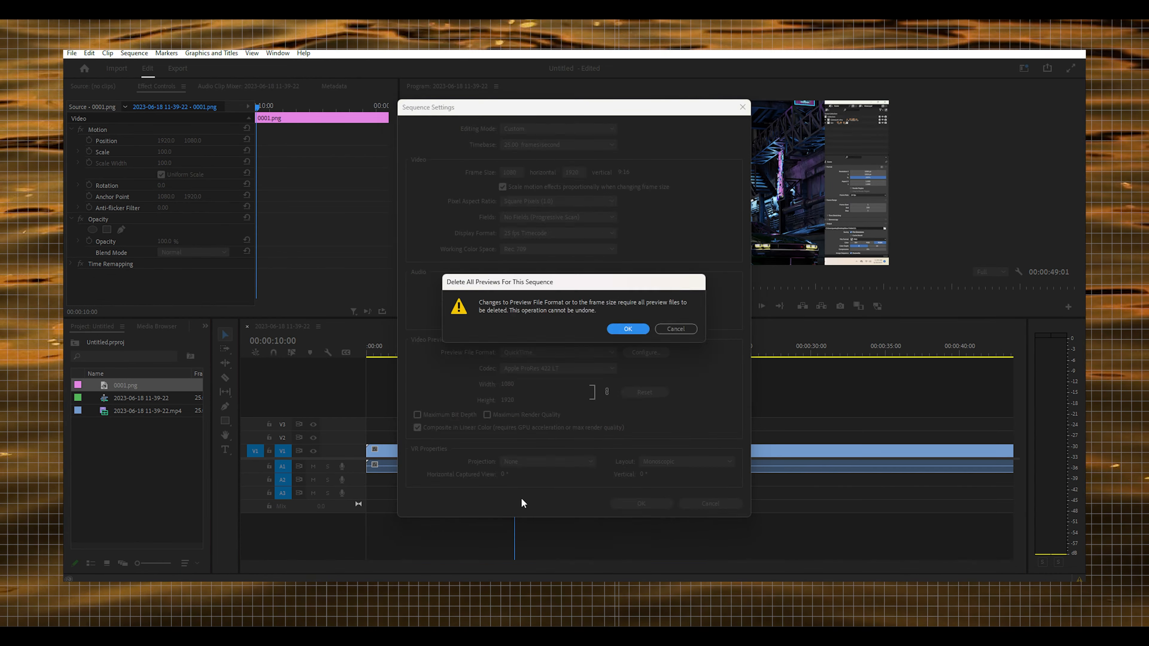
left_click(627, 329)
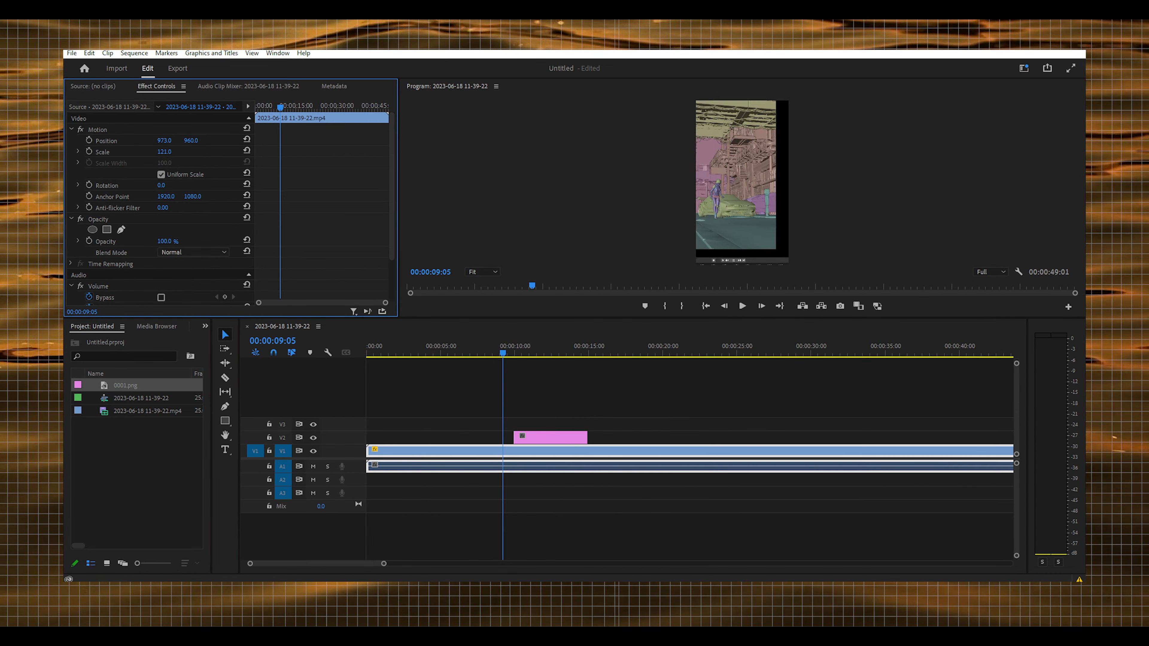
key("Down")
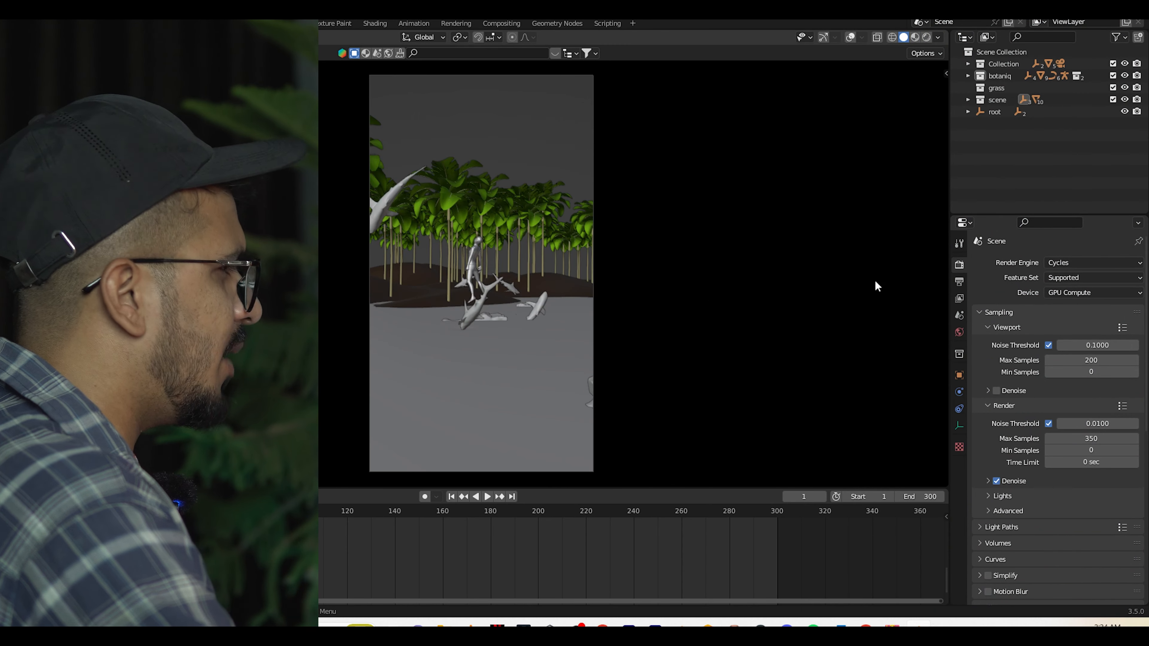
Step: In Blender, set the render engine to Workbench and show the viewport in rendered shading
left_click(1058, 262)
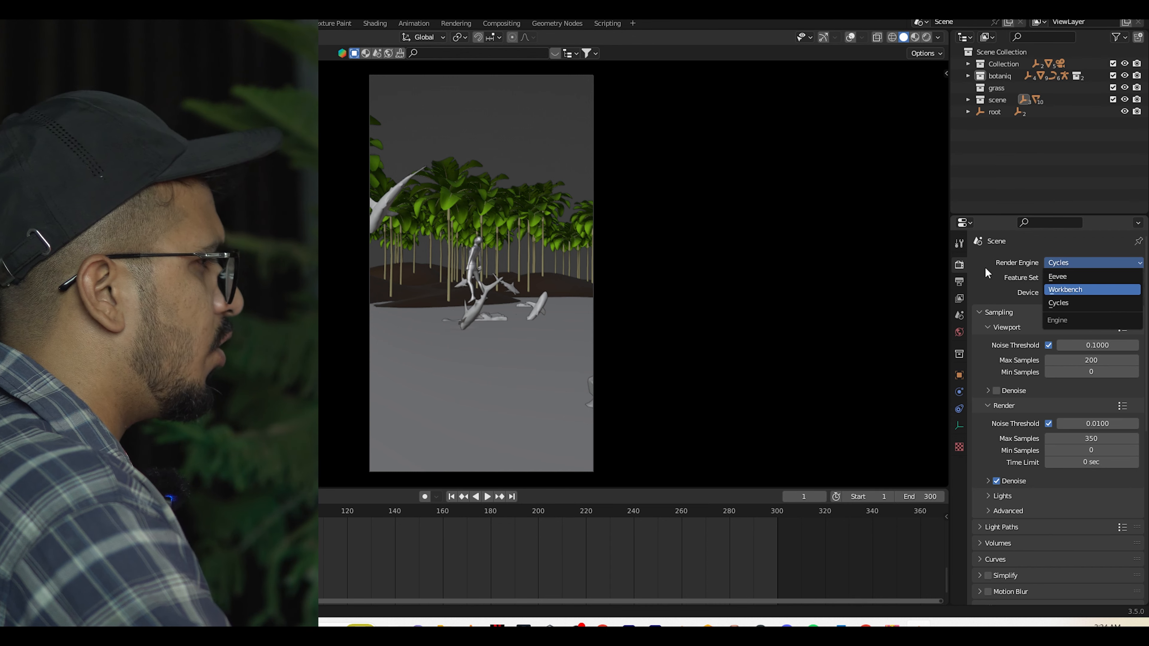
left_click(1065, 259)
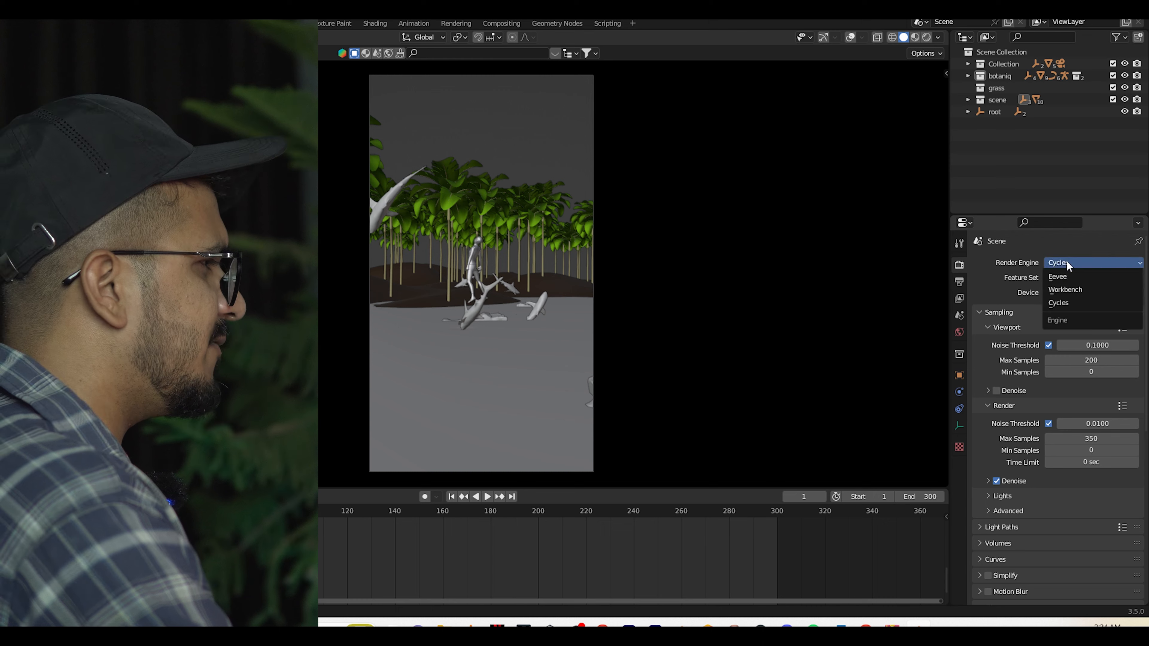
left_click(1054, 291)
left_click(926, 37)
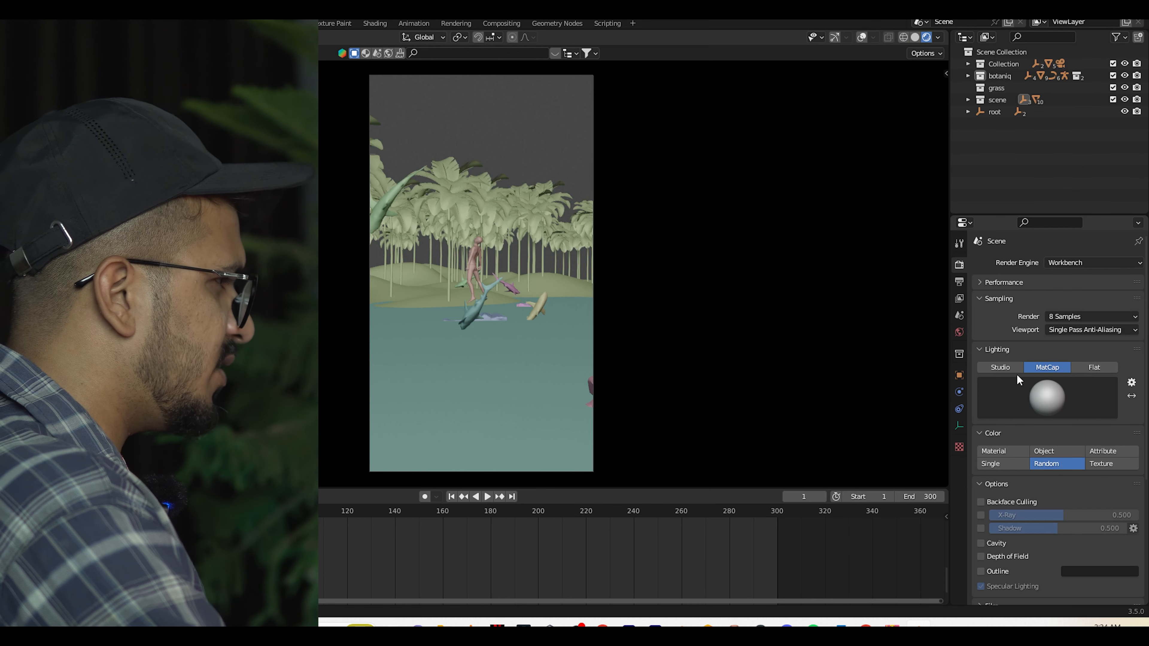
Step: Try the Studio and Flat lighting modes and return to MatCap
left_click(1002, 369)
left_click(1052, 367)
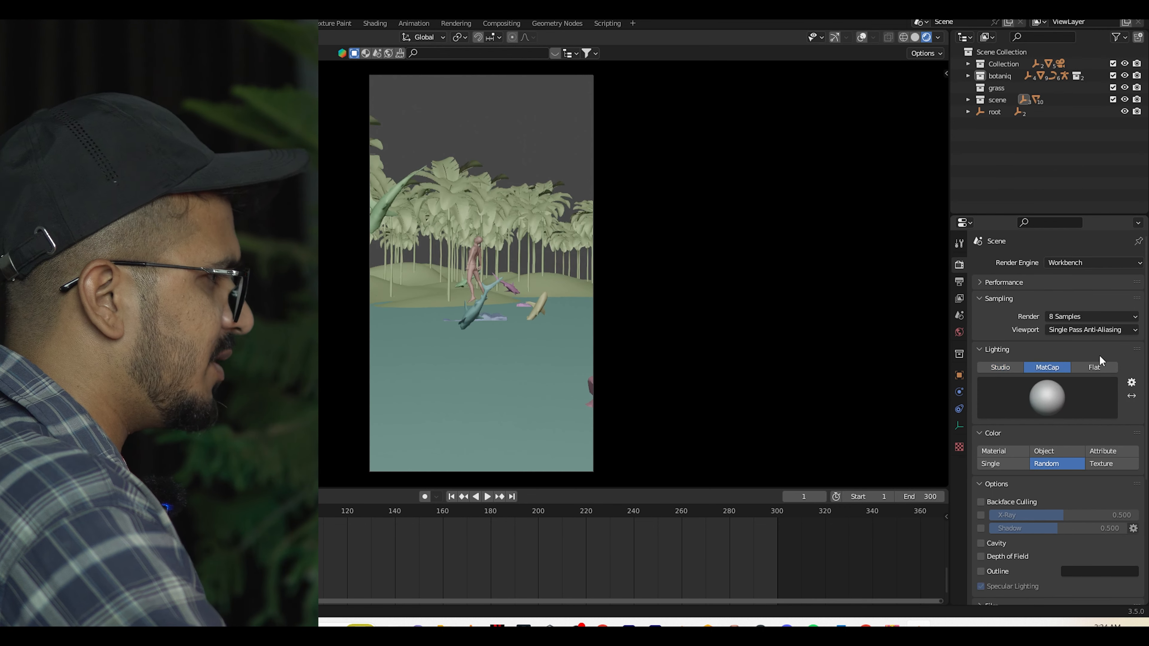
left_click(1085, 369)
left_click(1049, 367)
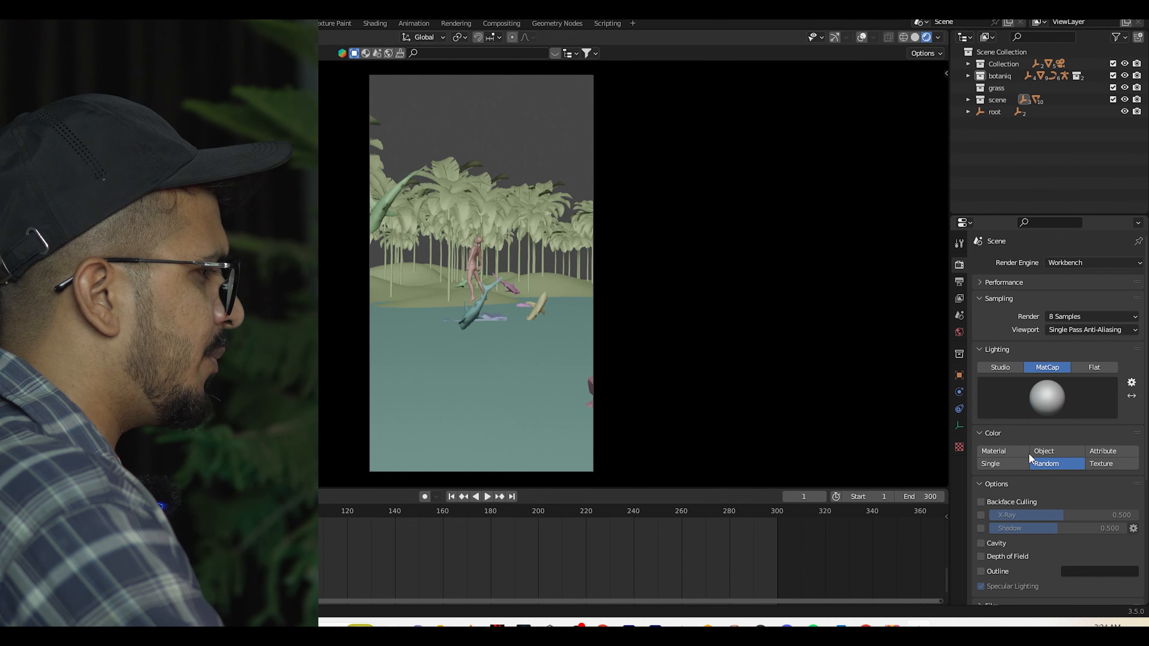
Step: Try the Material, Object, Attribute and Single colour modes and return to Random
left_click(1000, 452)
left_click(1075, 449)
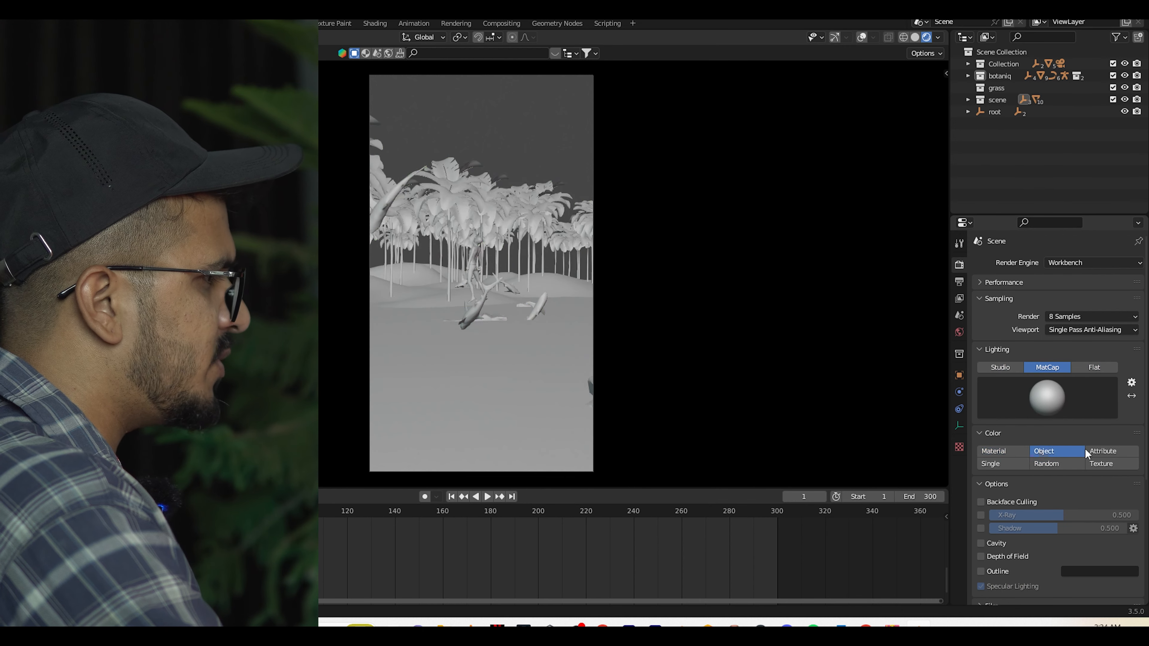
left_click(1112, 453)
left_click(1002, 464)
left_click(1043, 462)
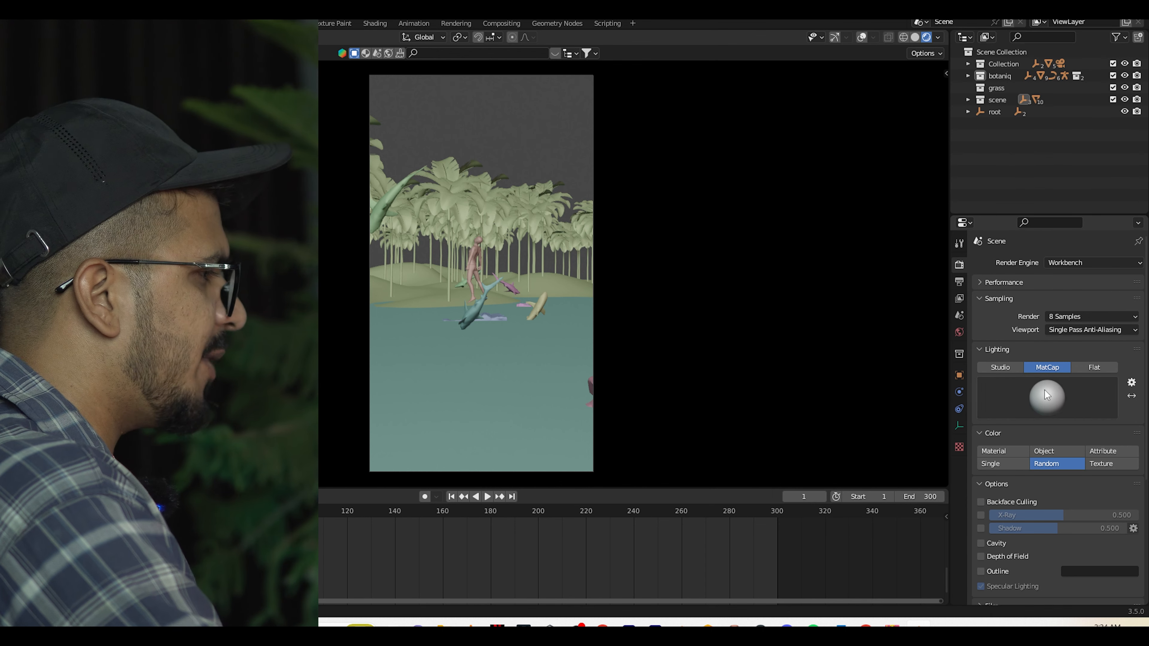
Step: Review the output format settings and render the whole animation as a PNG sequence
left_click(959, 281)
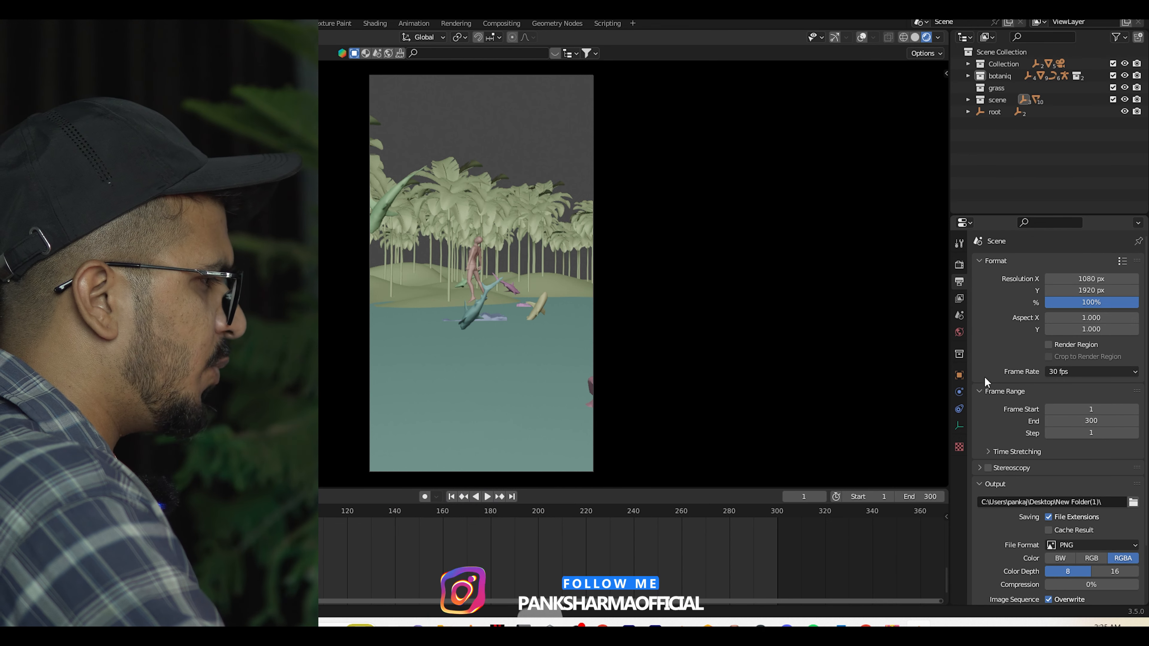
scroll(985, 498, "down", 3)
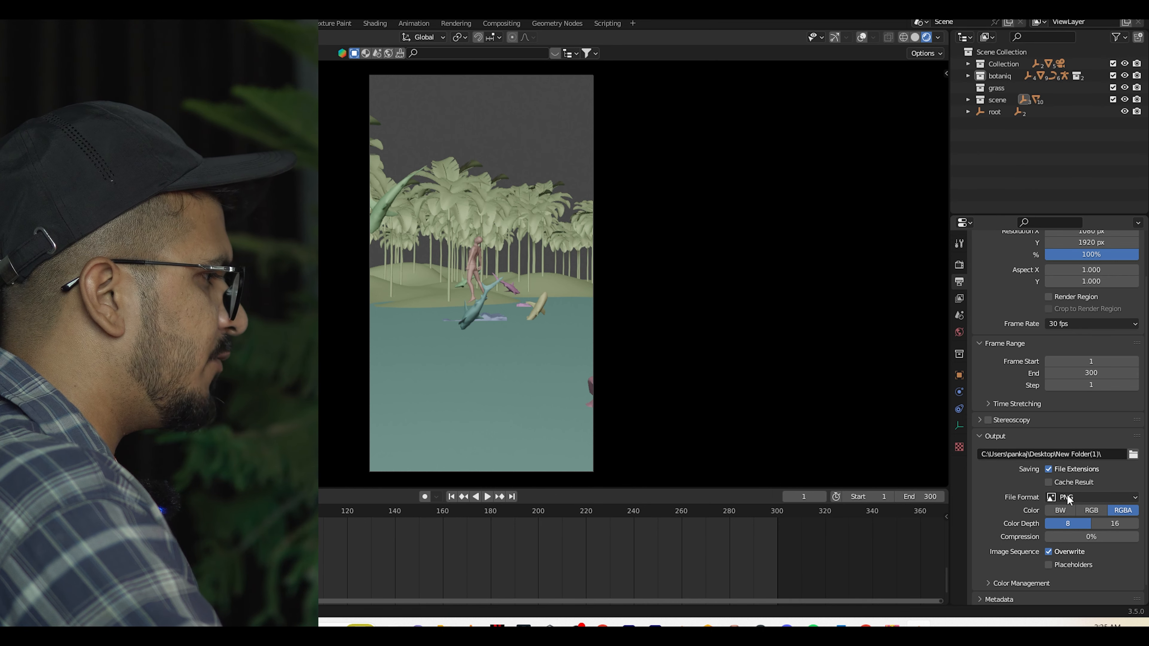
key("ctrl+F12")
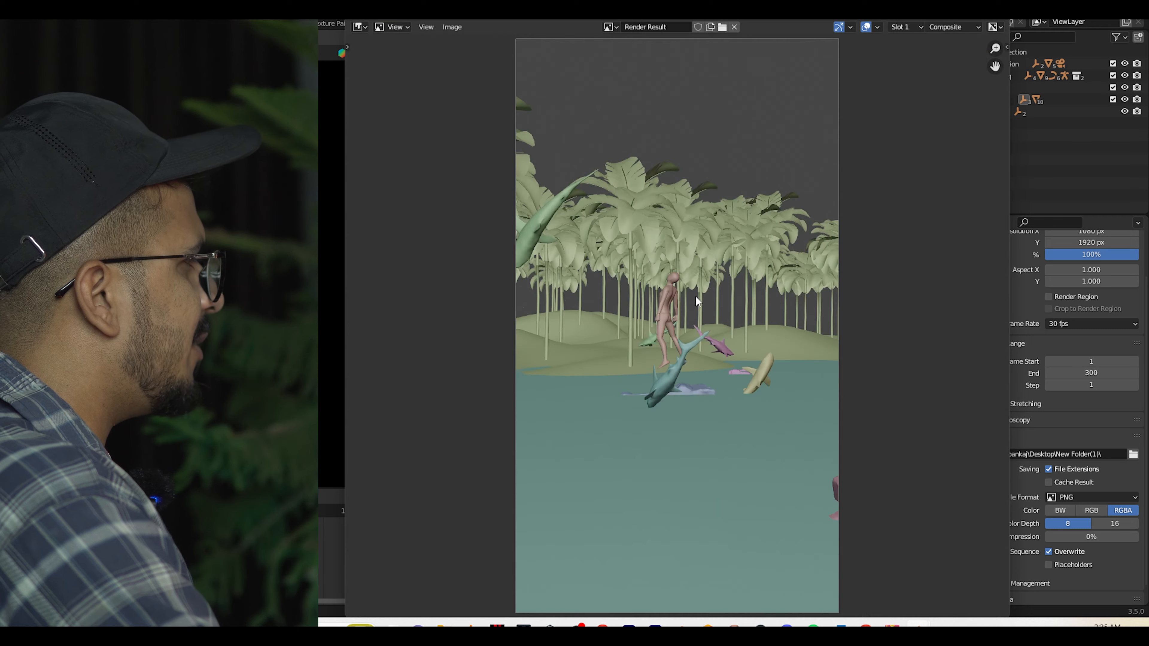
scroll(694, 295, "down", 2)
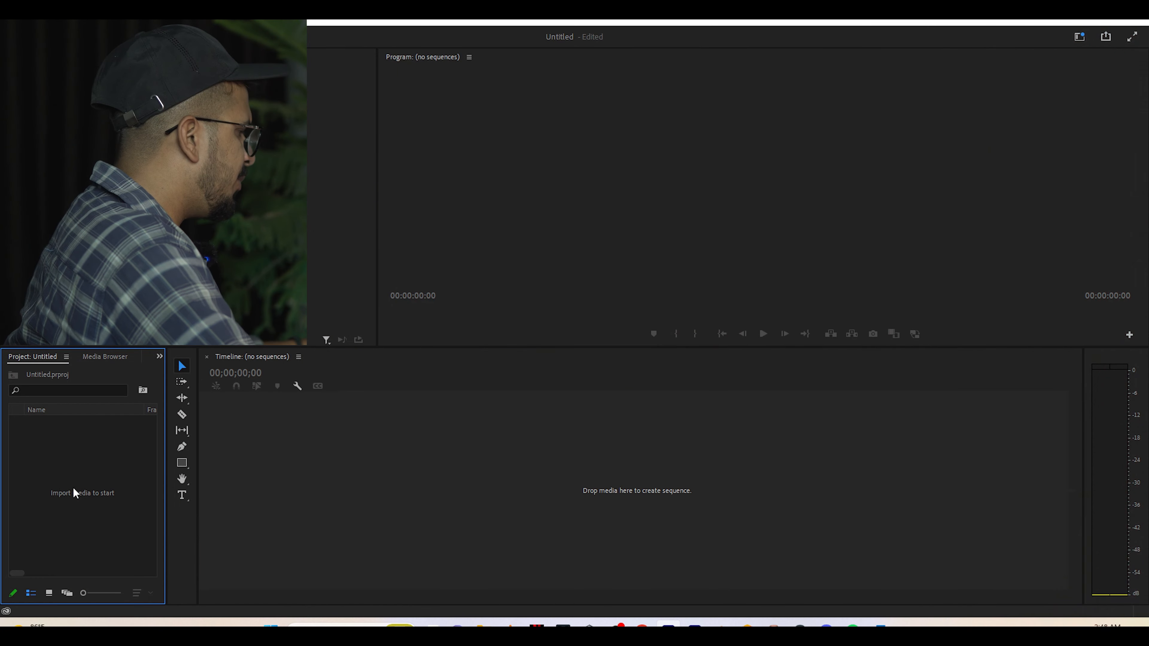
Step: In Premiere Pro, import the Workbench render from New Folder(1) as an image sequence starting at 0001
double_click(73, 488)
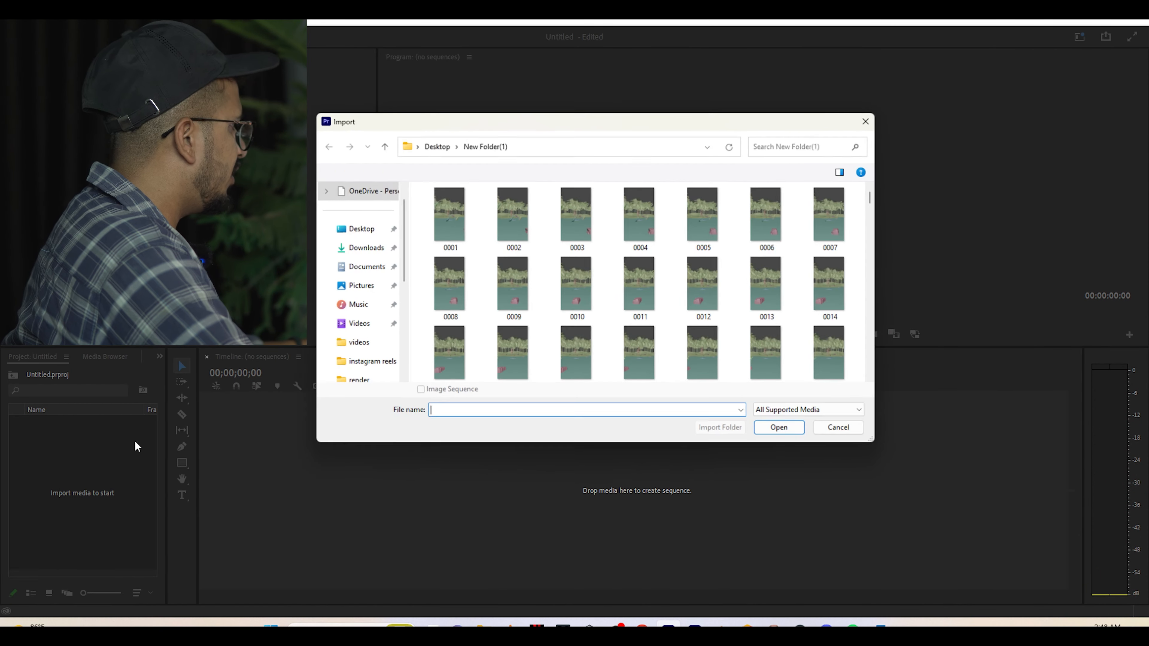
left_click_drag(512, 133, 454, 179)
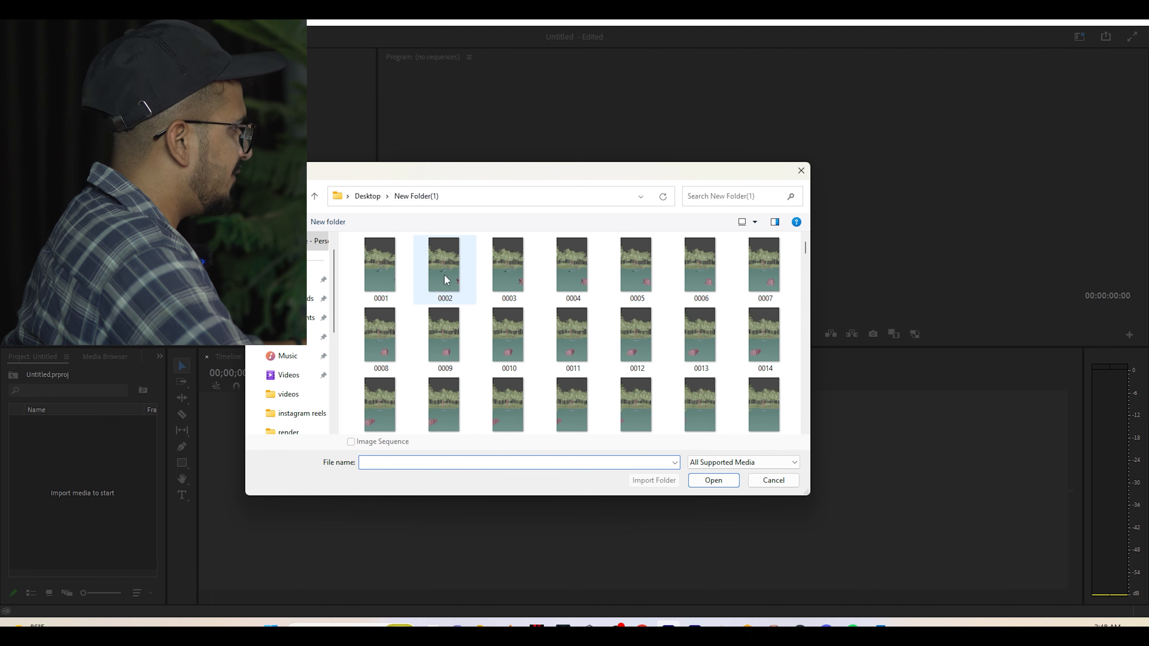
left_click(386, 279)
left_click(350, 441)
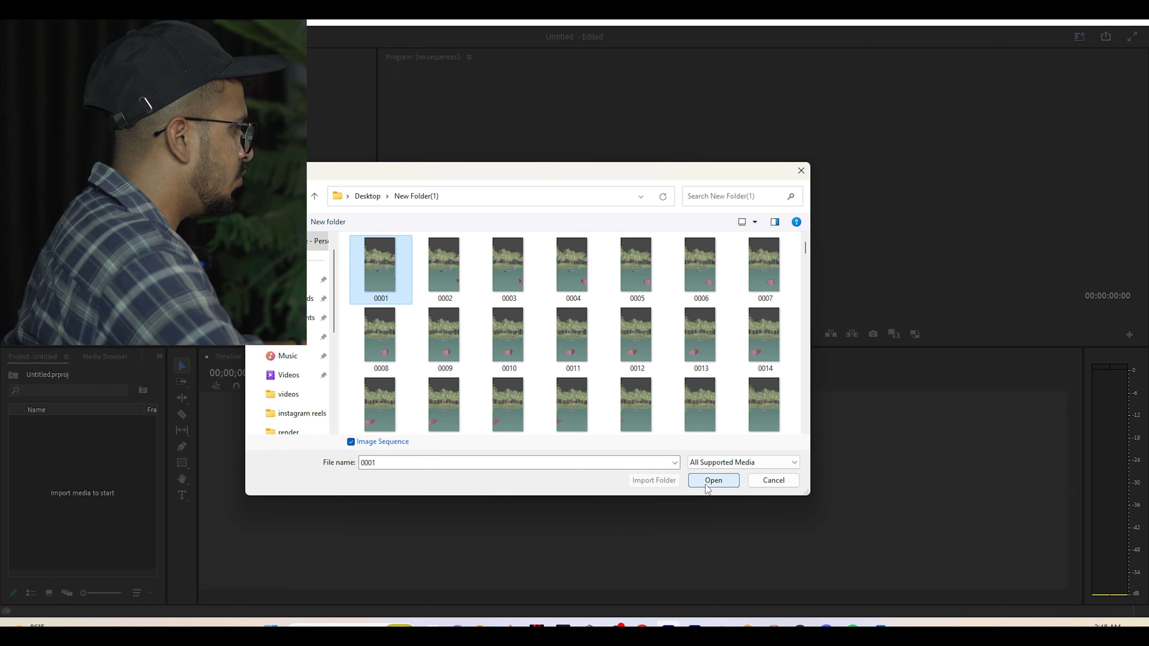
left_click(713, 480)
Step: Import the final coloured render from the instagram render folder as an image sequence starting at 0001
double_click(147, 471)
scroll(324, 337, "up", 3)
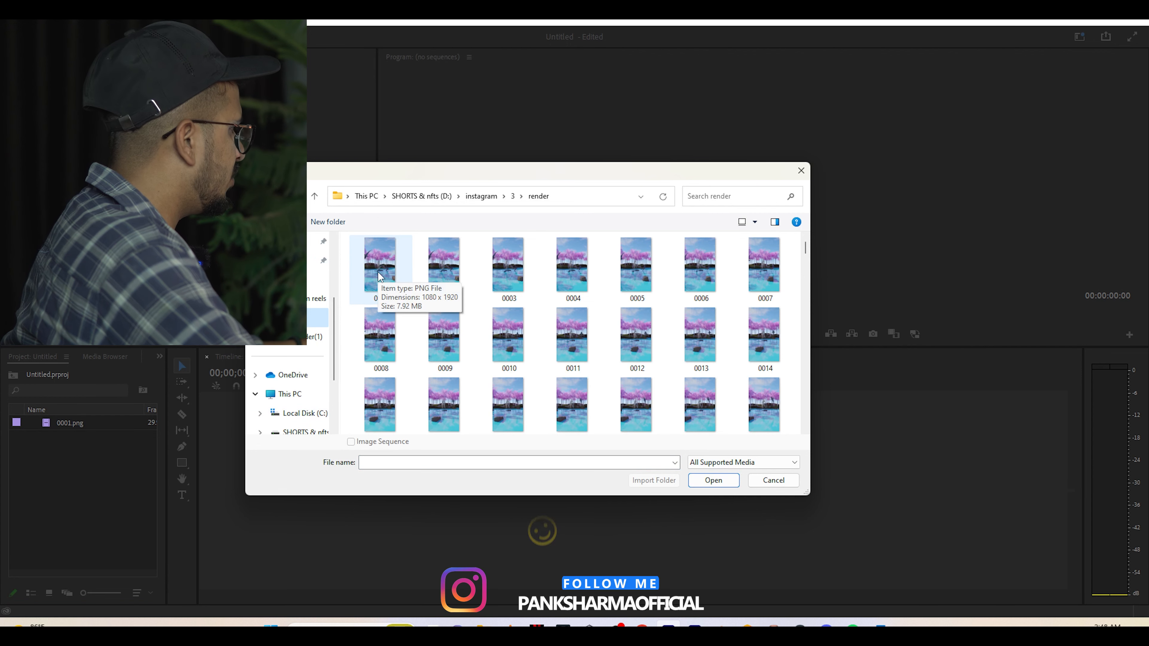
left_click(378, 276)
left_click(351, 442)
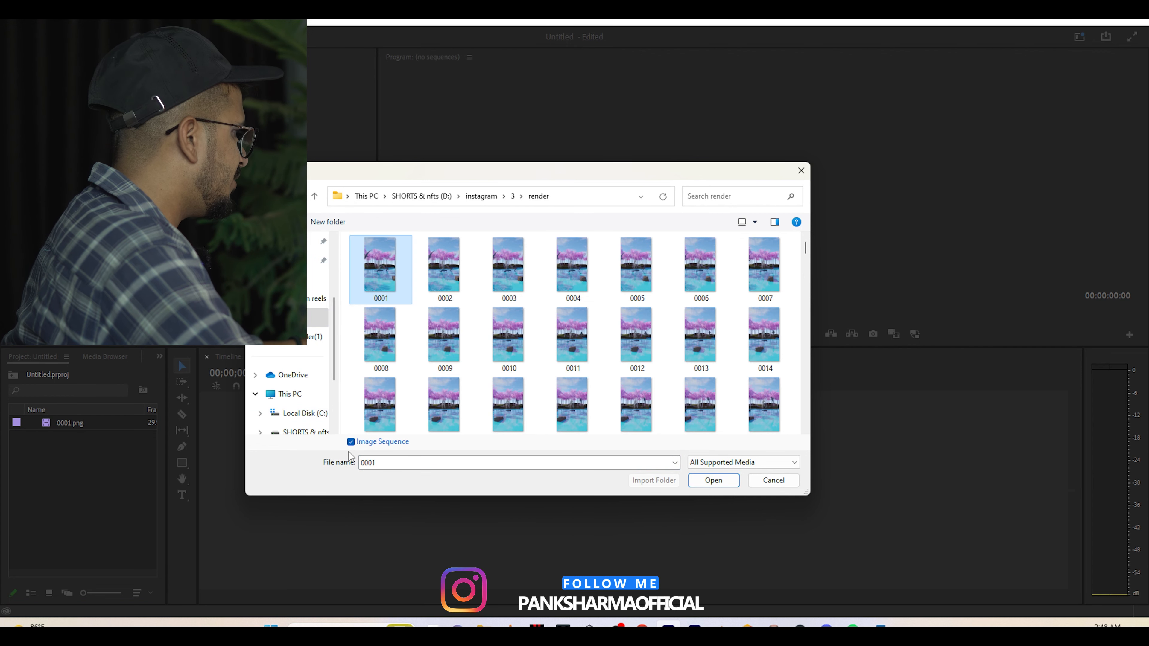
left_click(713, 480)
Step: Create a sequence with the coloured render on V1 and place the Workbench render above it on V2
left_click_drag(72, 437, 347, 439)
left_click_drag(500, 472, 438, 477)
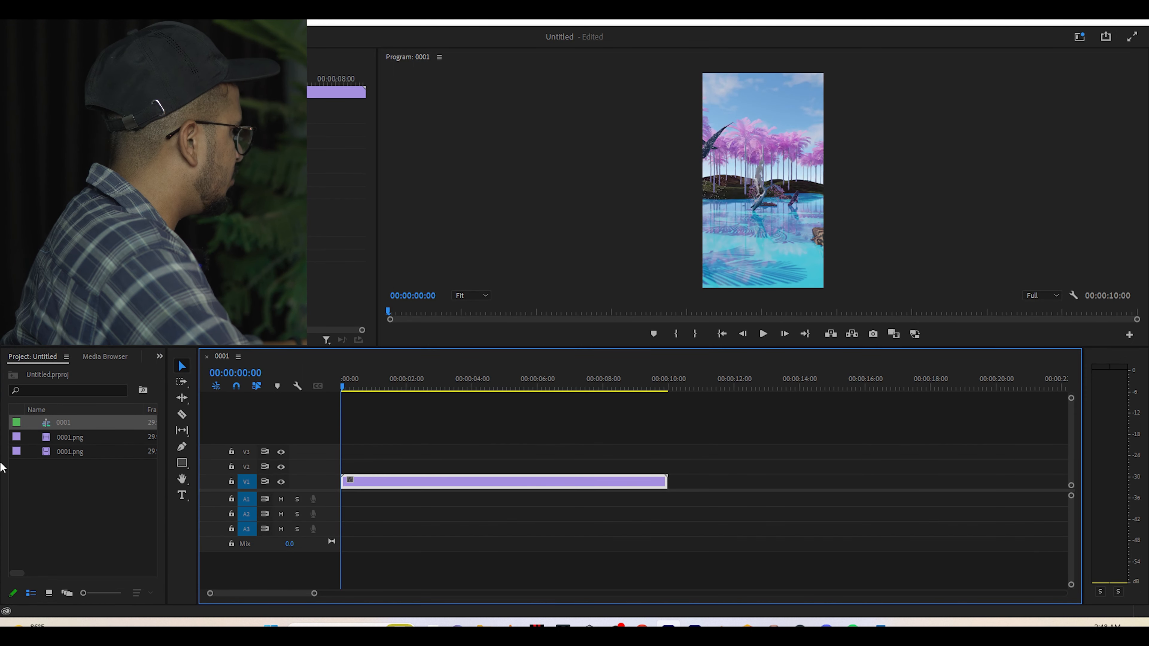
left_click_drag(77, 436, 339, 470)
left_click(365, 469)
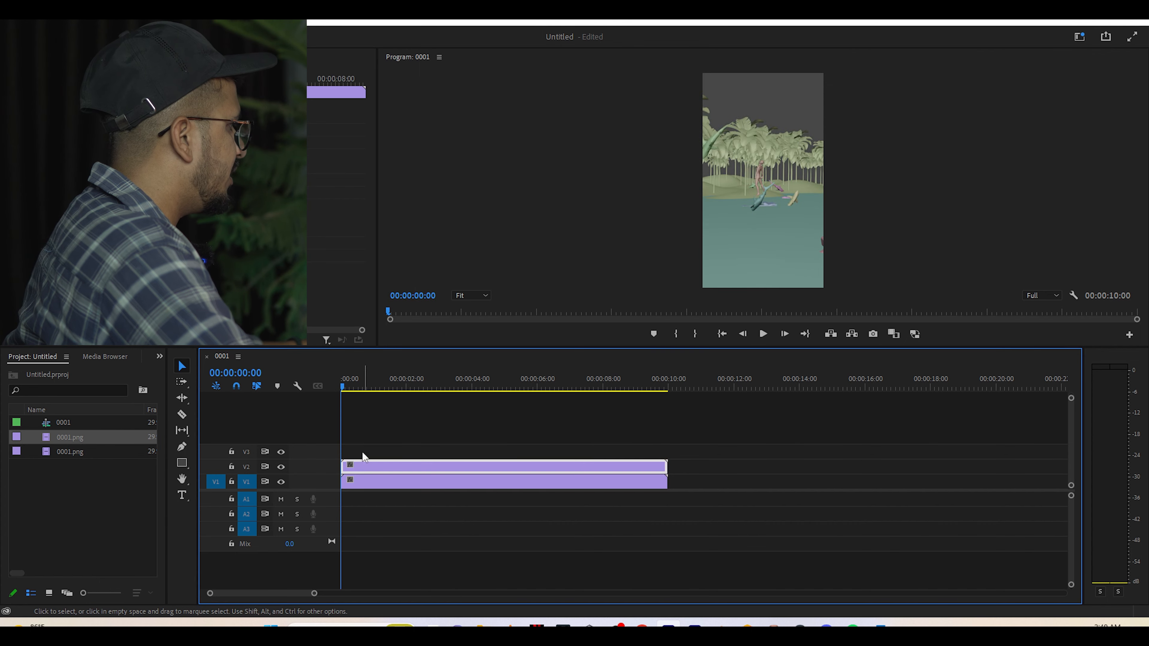
Step: Split the V2 Workbench clip at 00:00:02:26 and delete the part after the cut
left_click_drag(345, 387, 435, 432)
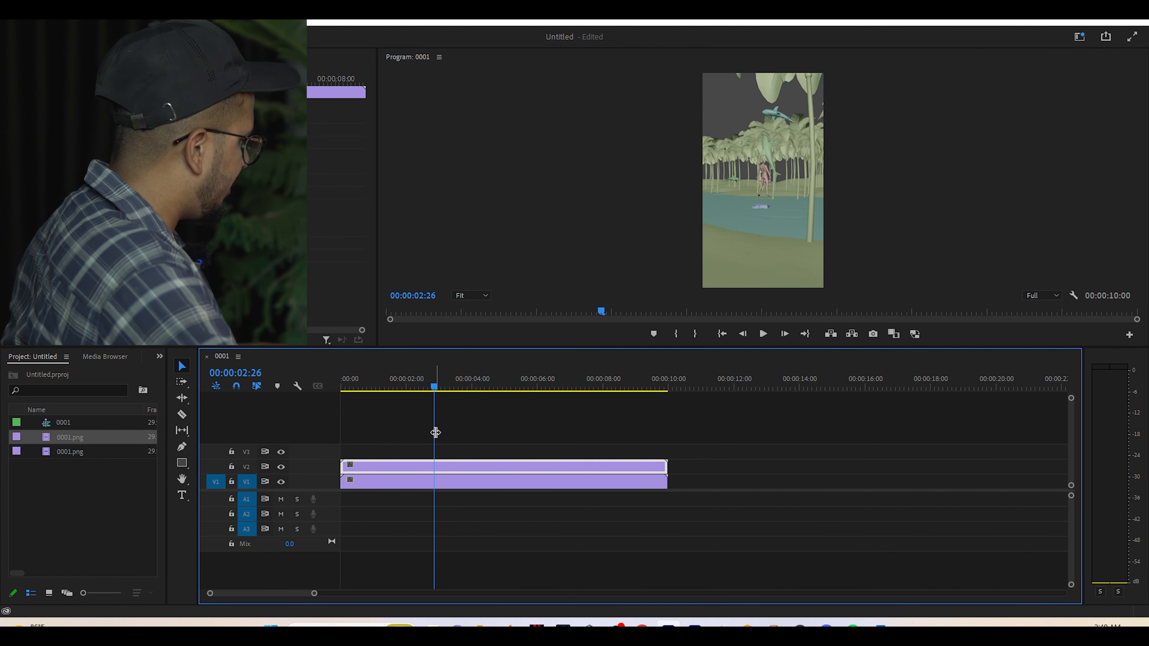
key("ctrl+k")
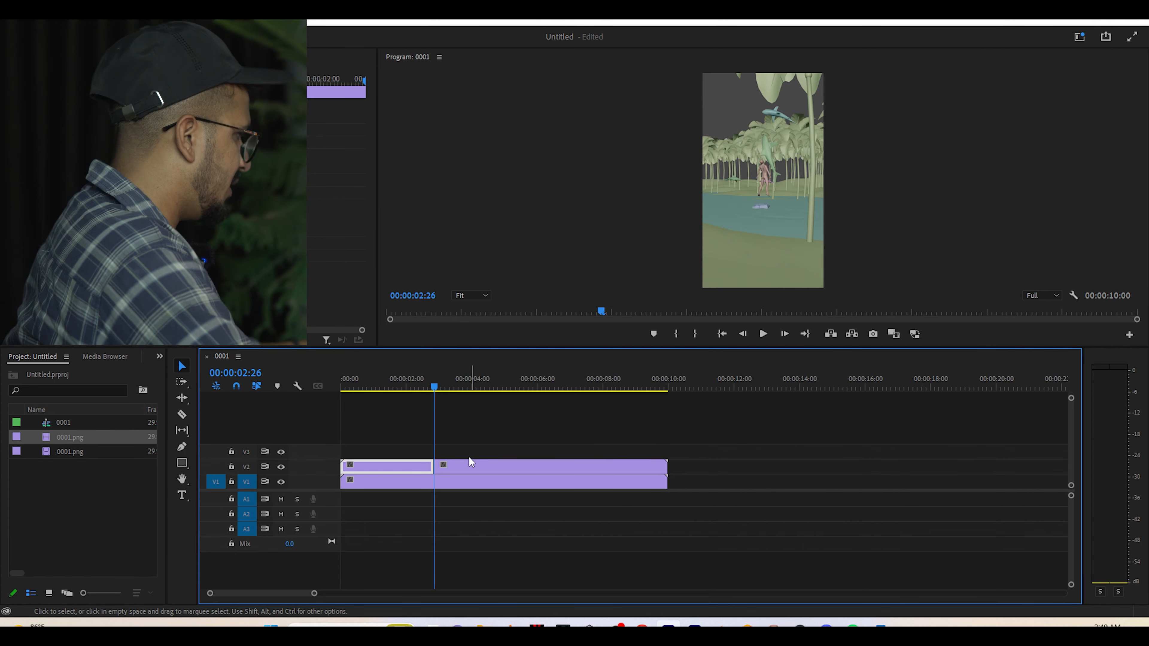
left_click(464, 466)
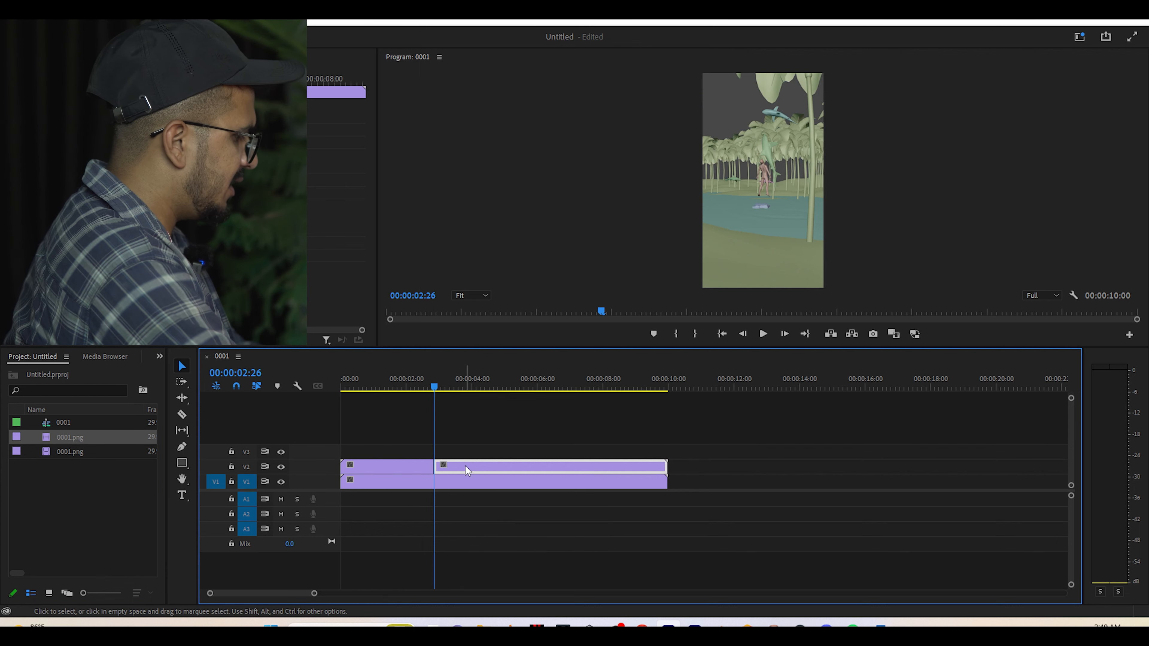
key("Delete")
left_click_drag(439, 386, 459, 448)
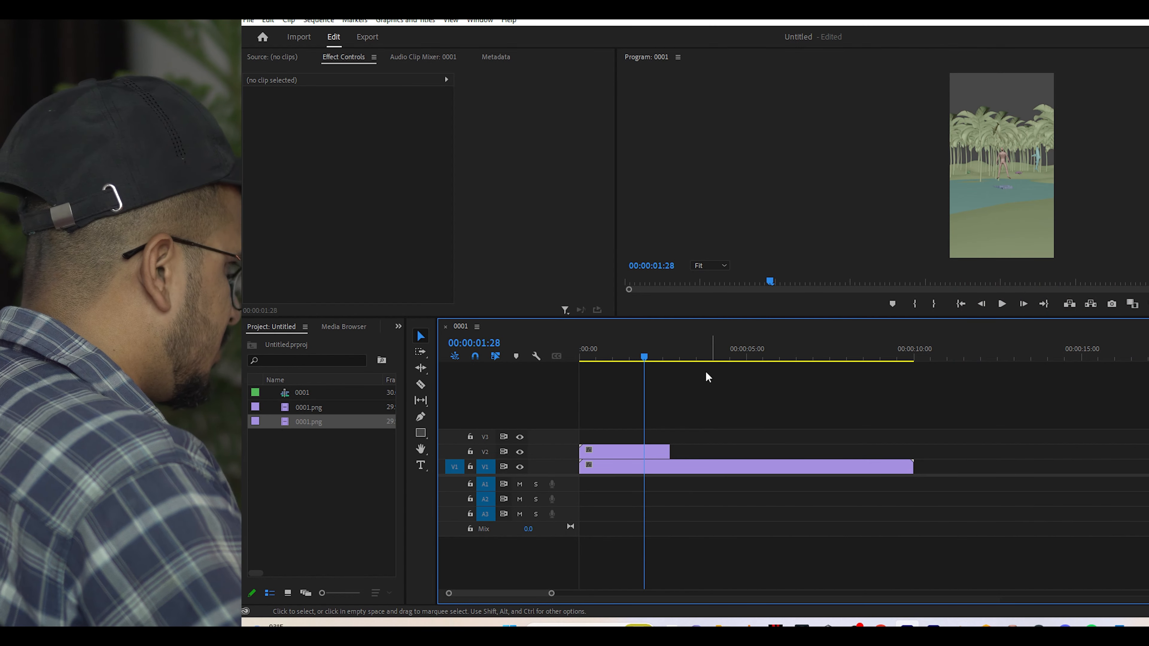
Step: Apply a timebase of 30.00 frames/second in the sequence settings
mouse_move(646, 357)
left_mouse_down()
mouse_move(776, 360)
mouse_move(658, 362)
left_mouse_up()
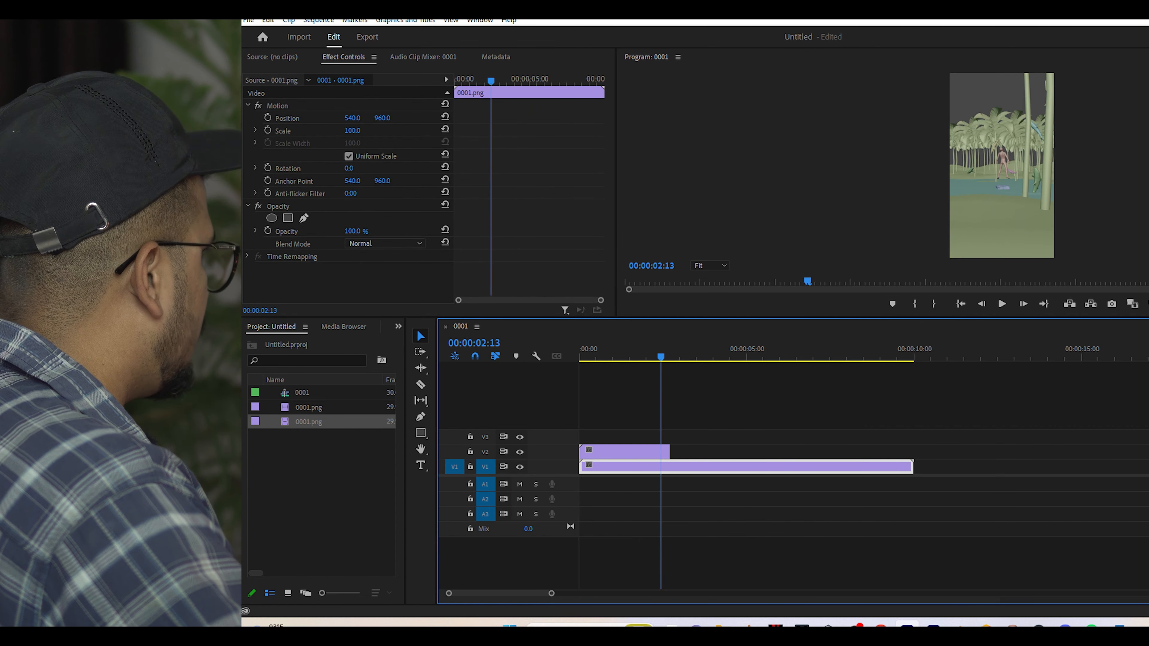
left_click(318, 20)
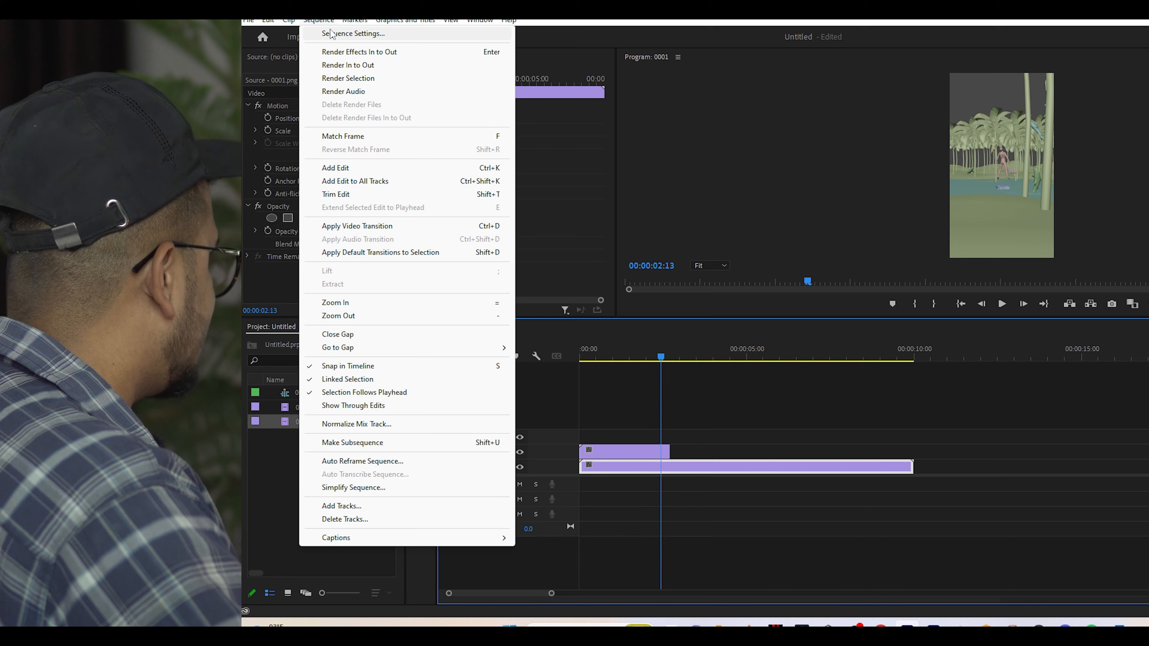
left_click(332, 33)
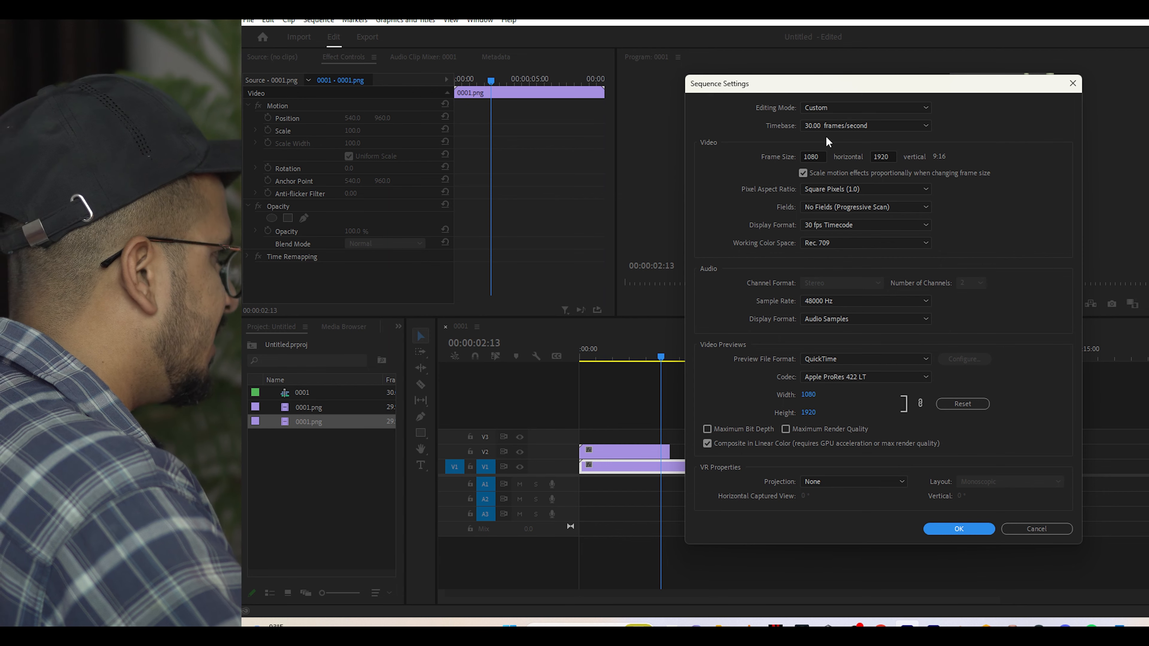
left_click(816, 122)
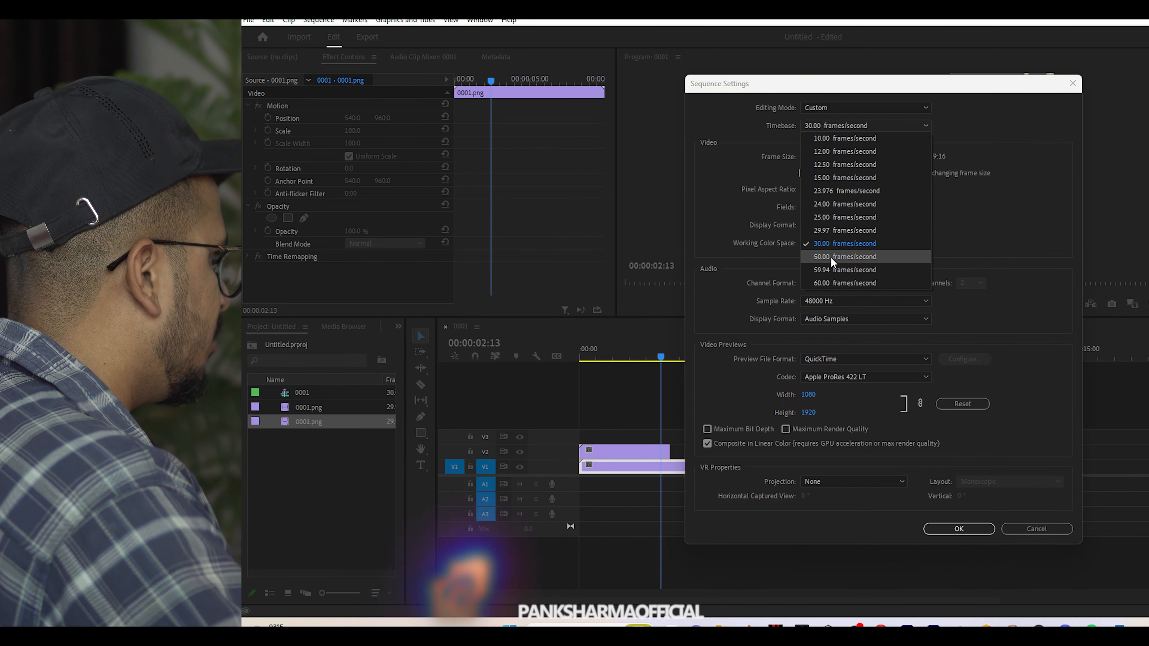
left_click(816, 244)
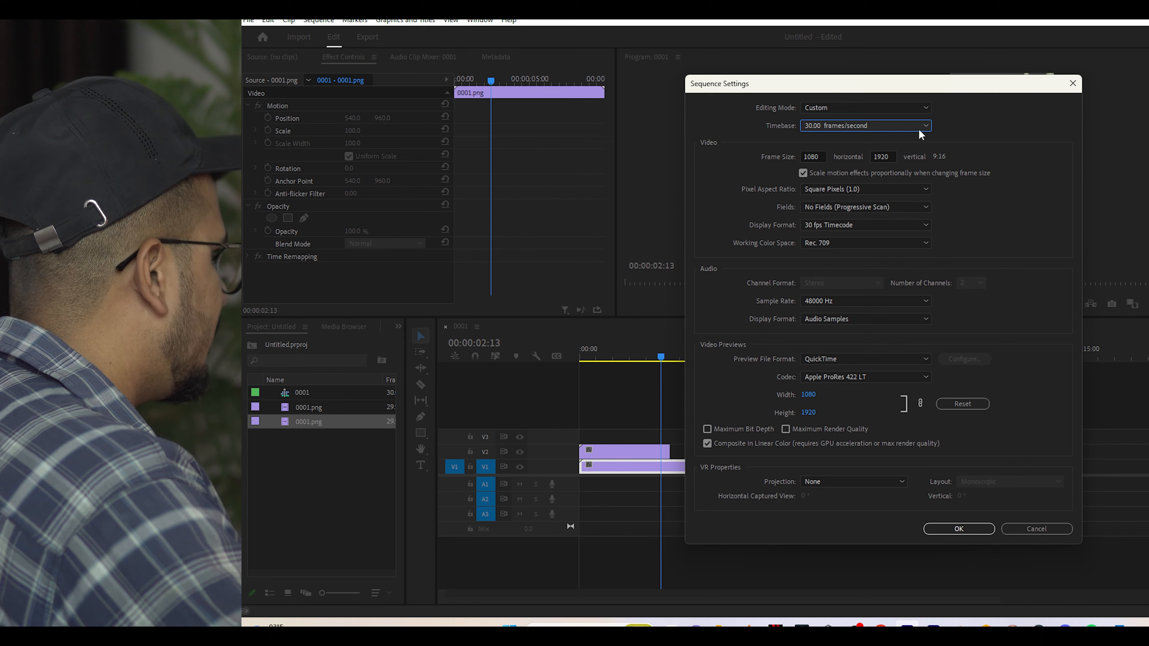
left_click(951, 527)
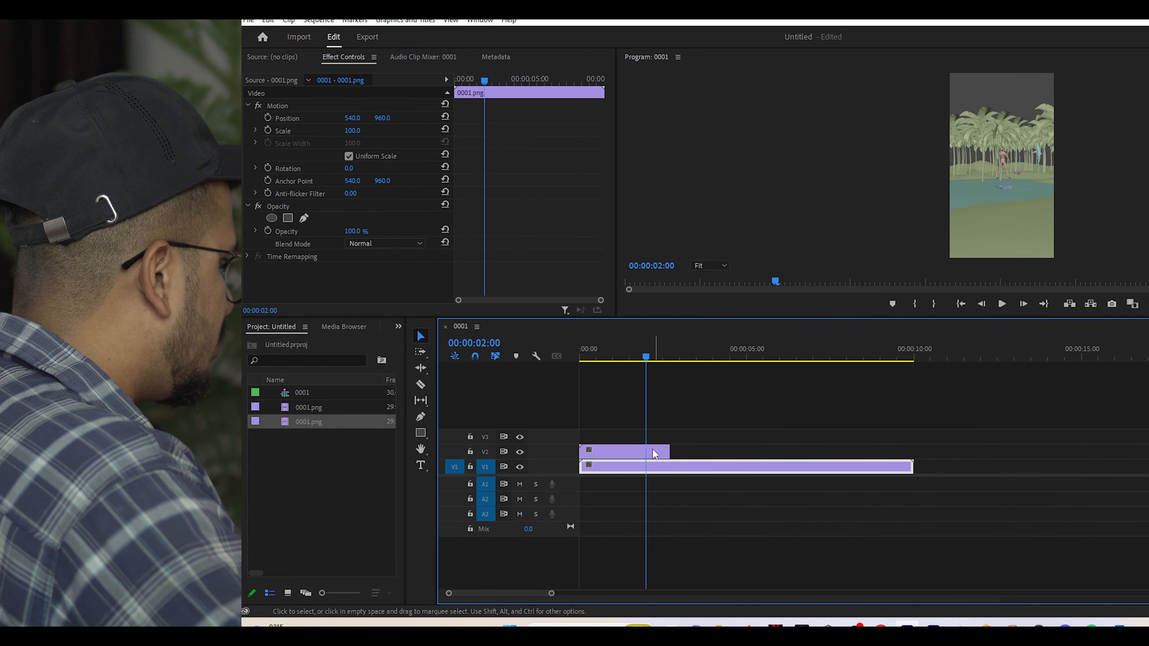
Step: Set the scale of the V2 Workbench clip to 200
left_click(635, 451)
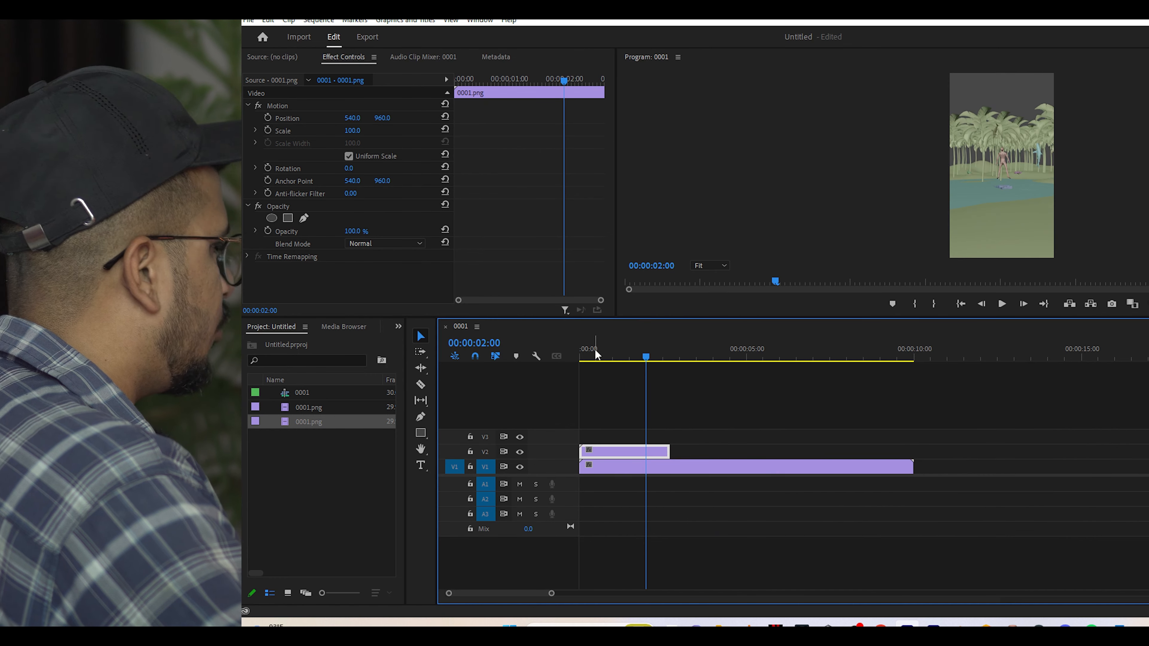
left_click(353, 131)
type("2")
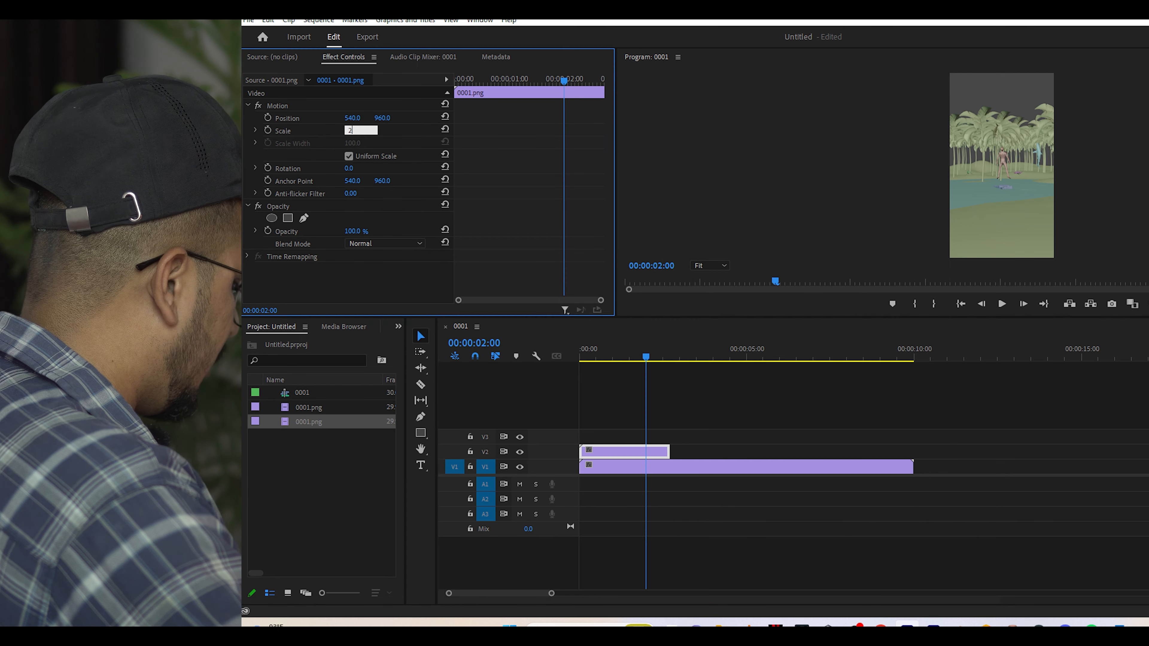
type("00")
key("Return")
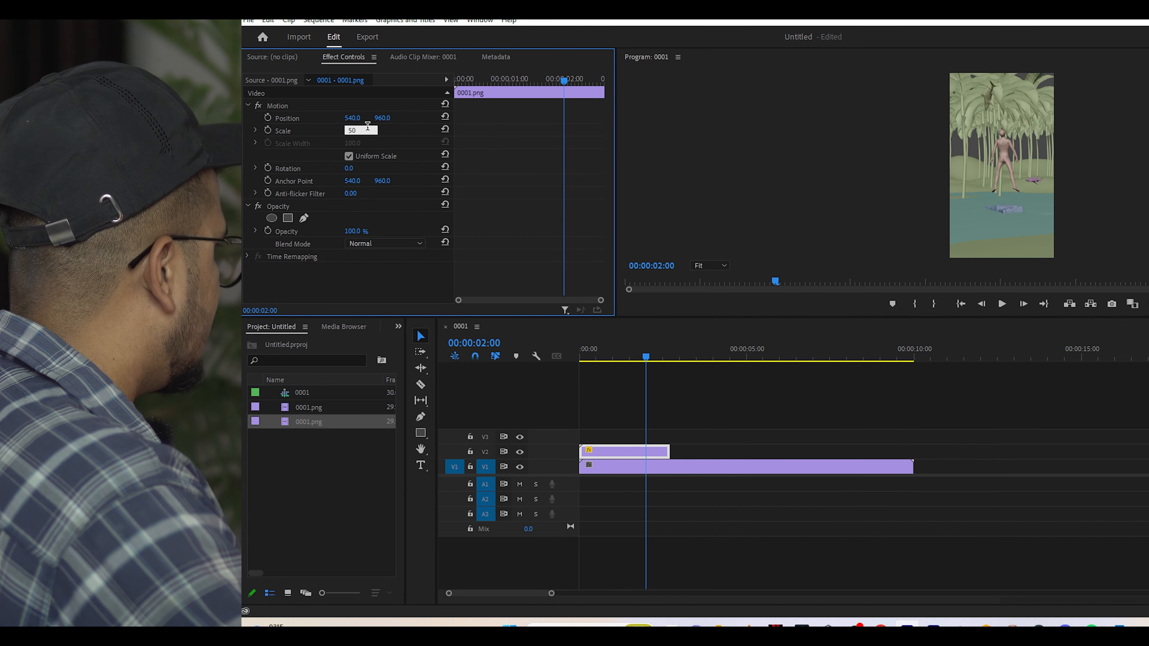
Step: Try a scale of 50 on the V2 Workbench clip, set it to 100, and move the playhead to 00:00:01:24
type("50")
key("Return")
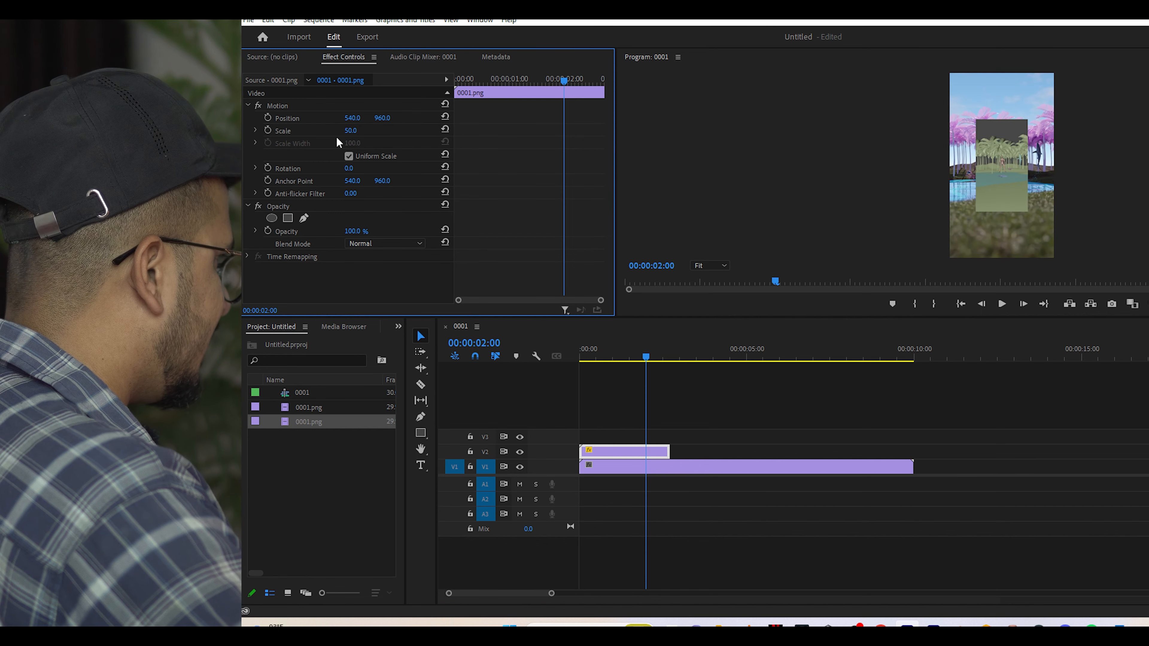
key("Return")
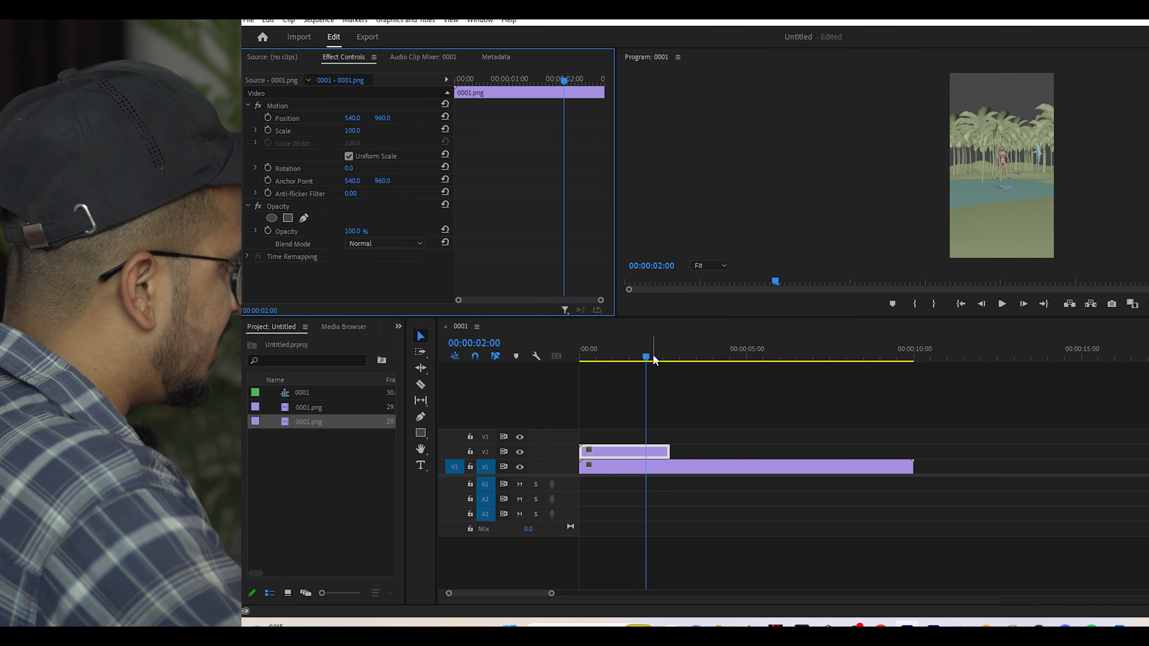
left_click_drag(656, 360, 640, 415)
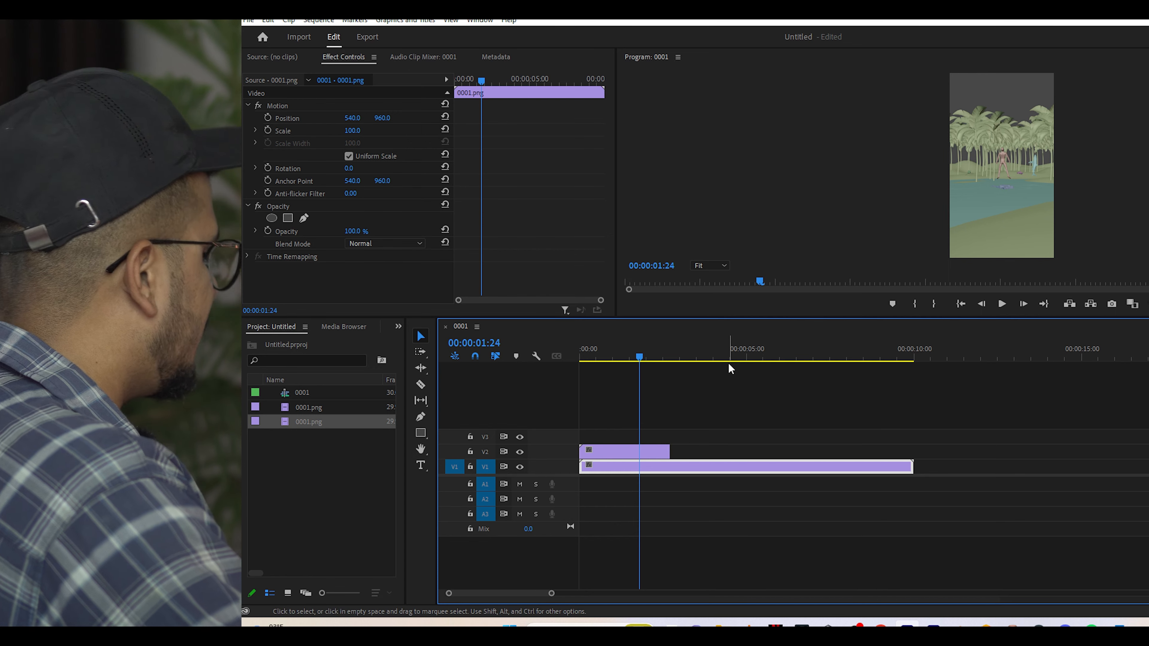
Step: Check the sequence settings and open the media export settings for sequence 0001
left_click(318, 20)
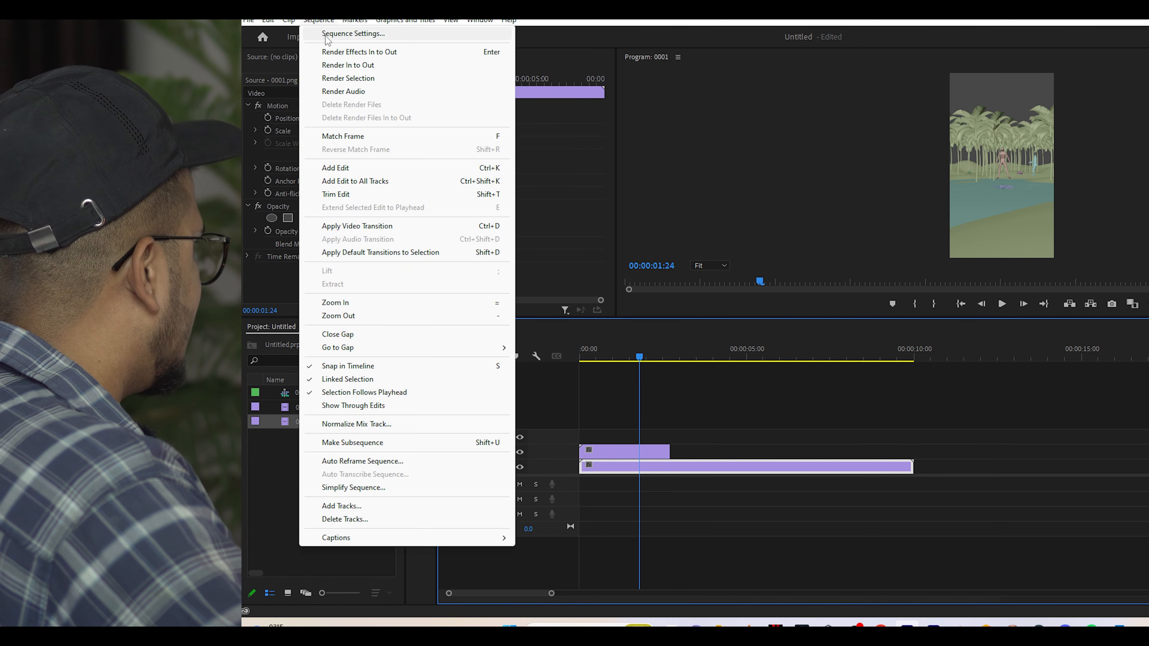
left_click(335, 31)
left_click(1000, 84)
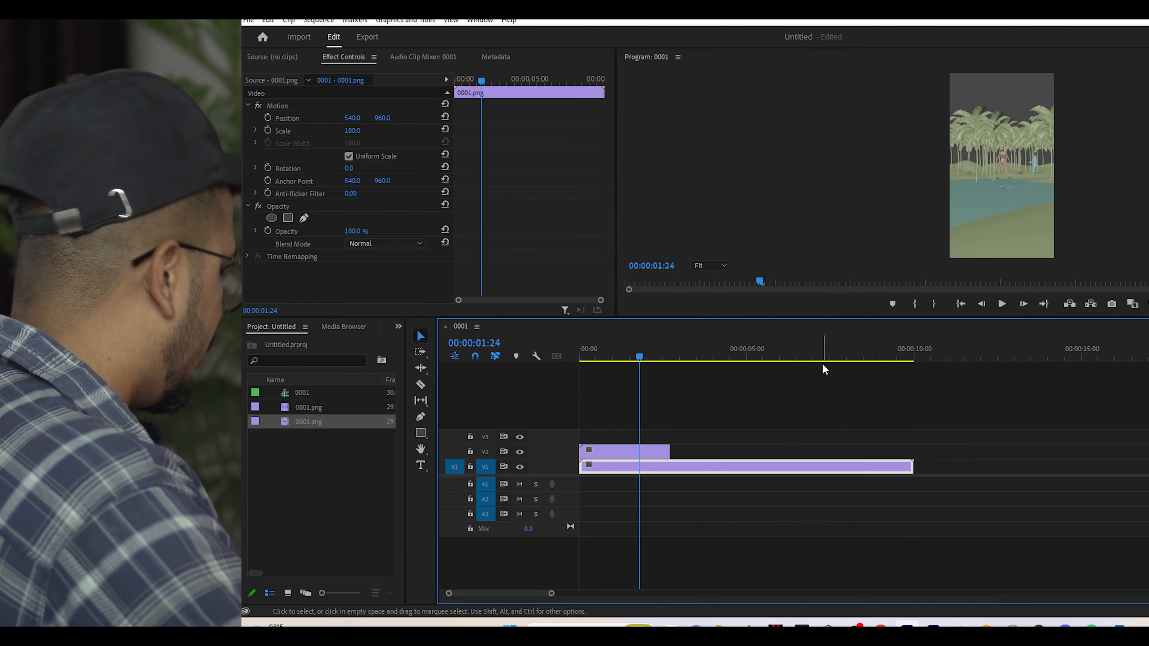
key("ctrl+m")
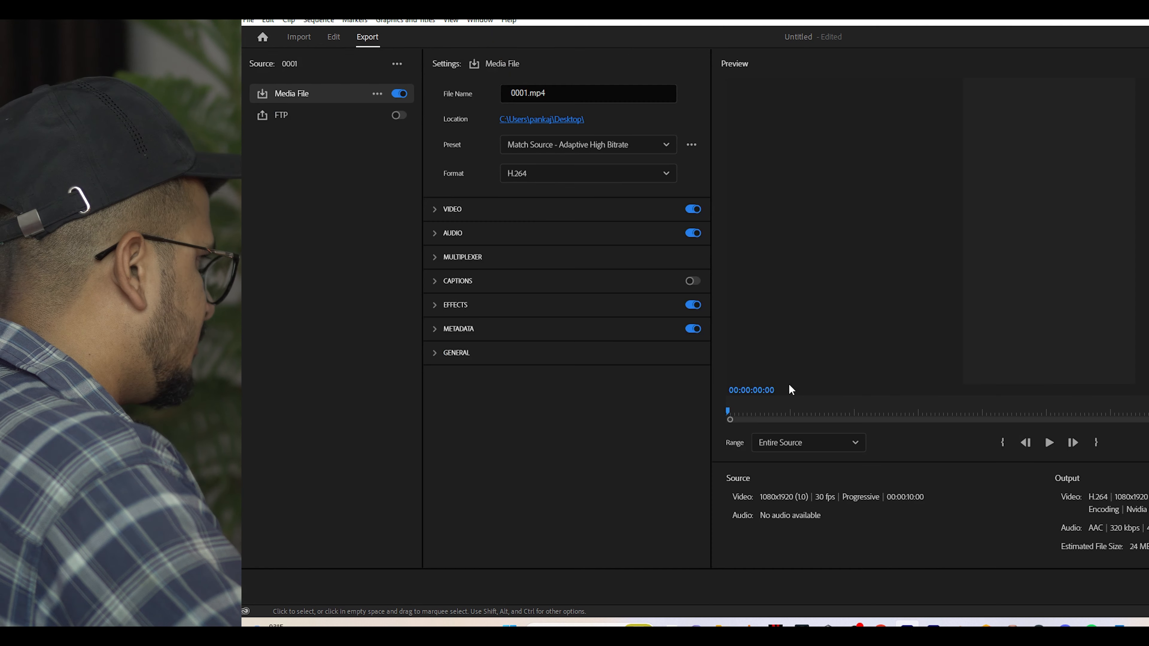